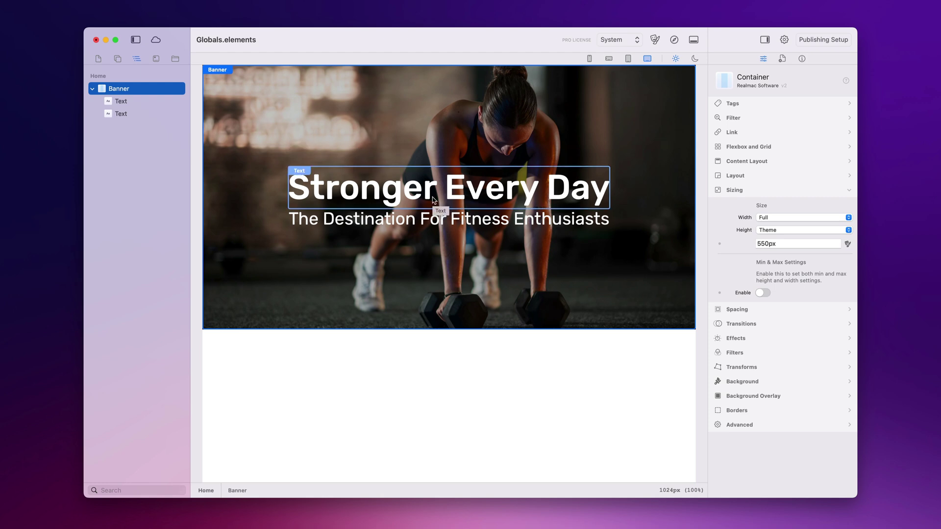
Step: Select the Stronger Every Day hero banner and look through the Find Us, Contact and Home pages
left_click(441, 120)
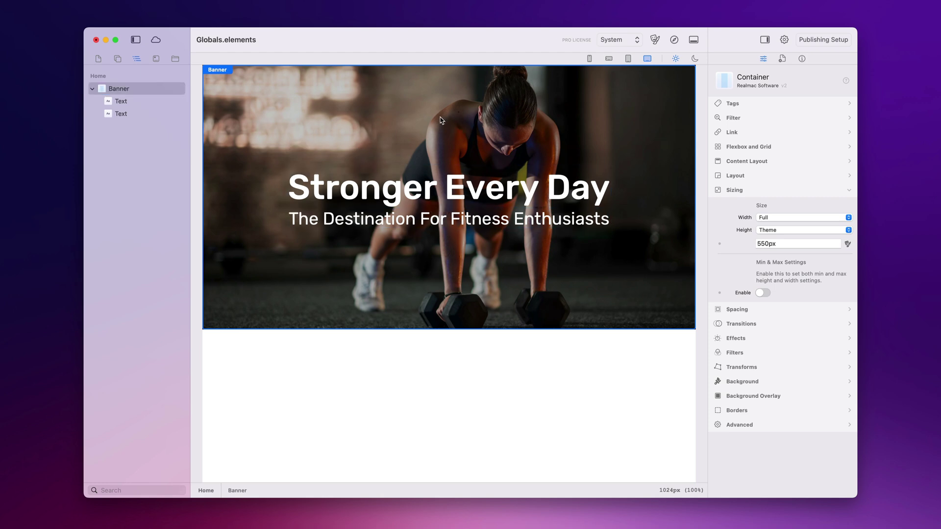
left_click(98, 58)
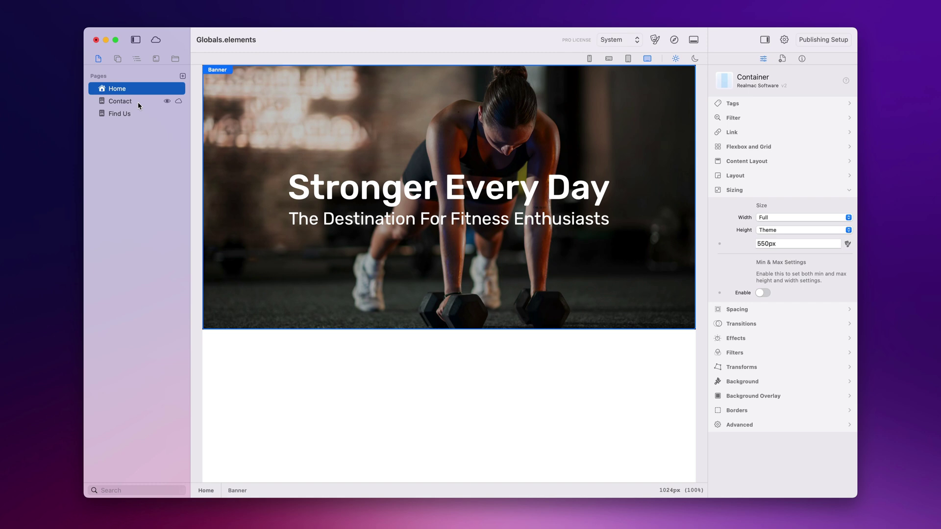
left_click(132, 112)
left_click(135, 102)
left_click(130, 89)
left_click(273, 86)
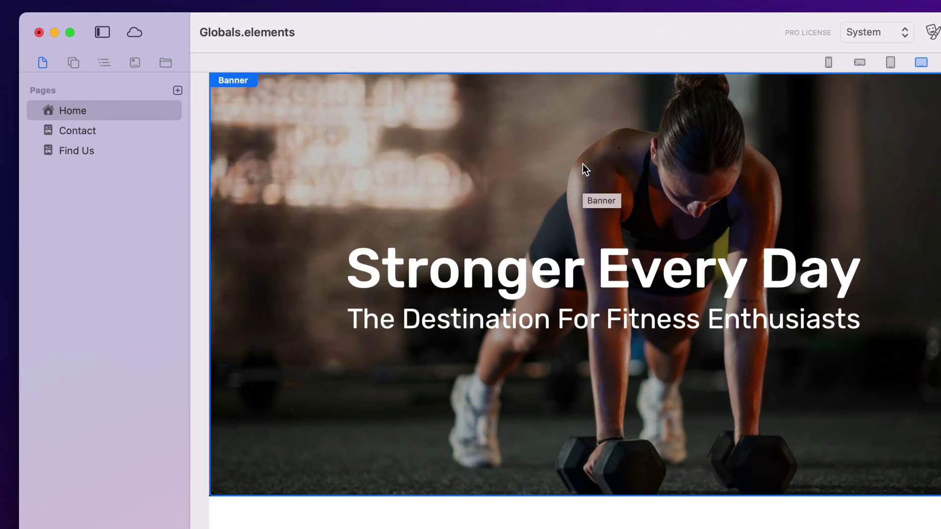
Step: Convert the Home page's Banner layer into a global element from the layer outline
right_click(438, 121)
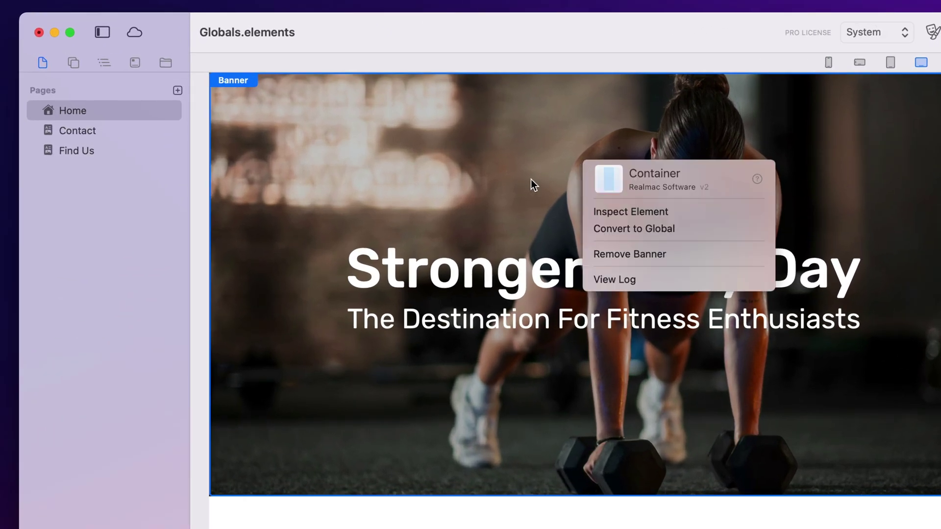
left_click(686, 226)
left_click(103, 63)
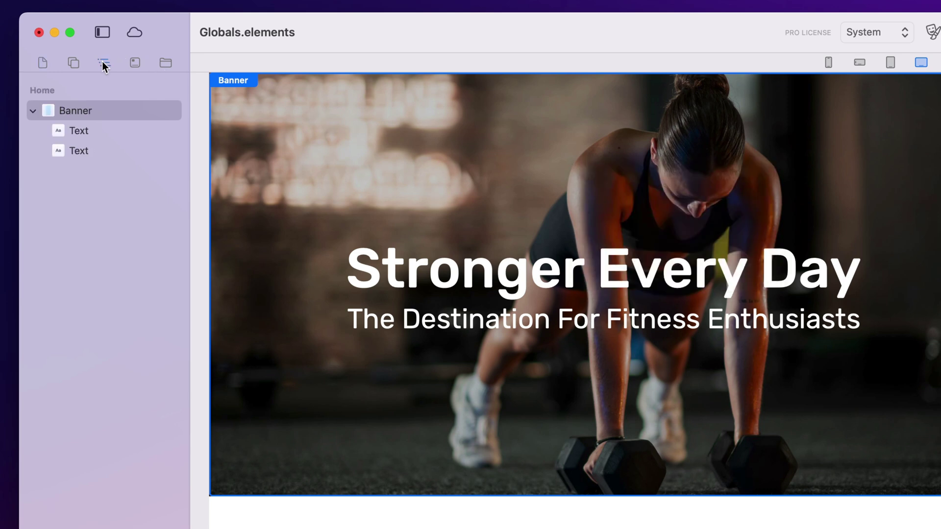
right_click(119, 113)
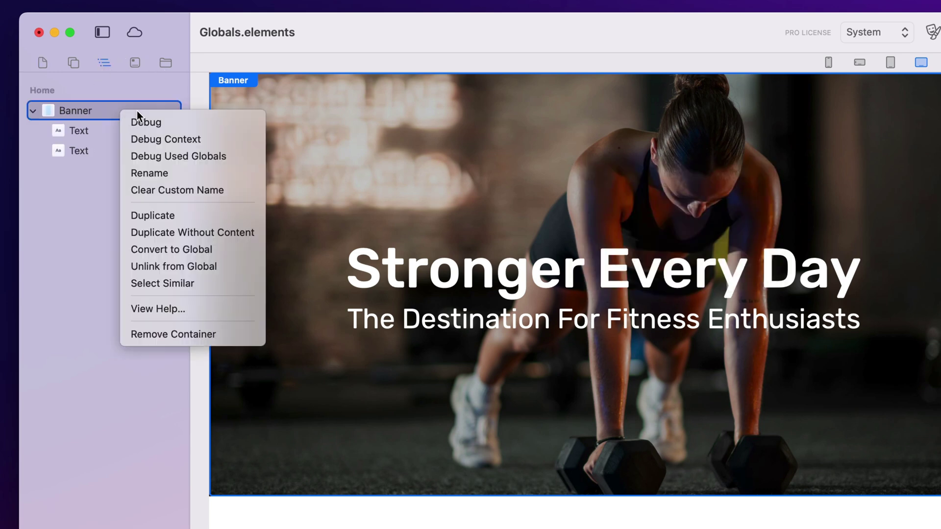
left_click(225, 252)
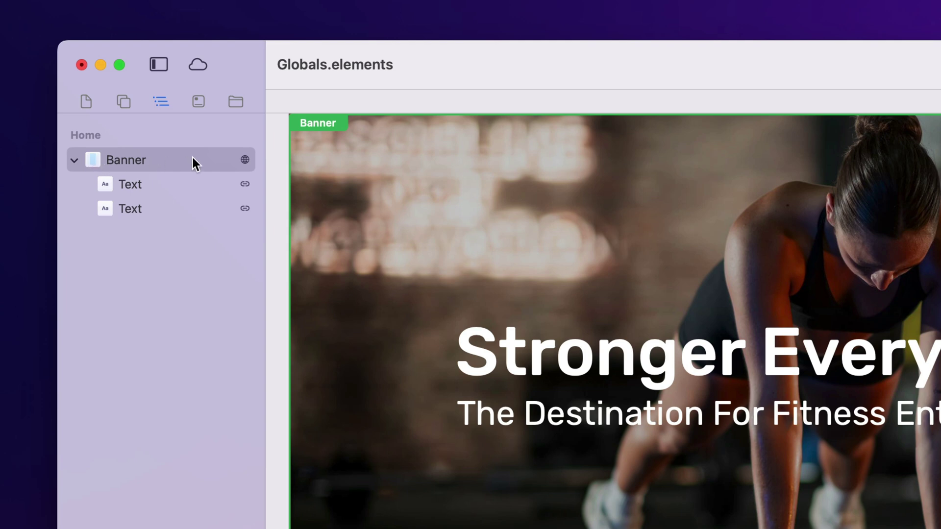
Step: Inspect the global Banner's headline and subtitle text layers in the outline
left_click(198, 169)
left_click(200, 181)
left_click(198, 203)
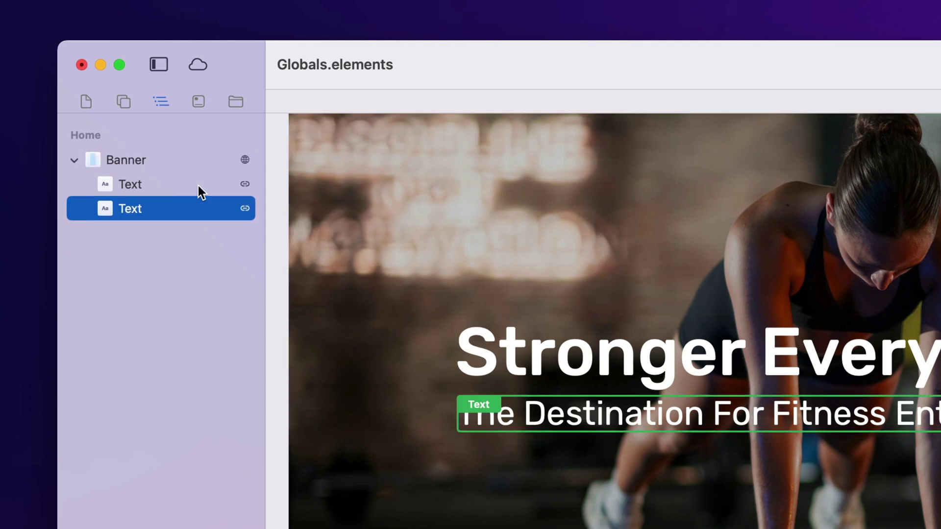
left_click(199, 185)
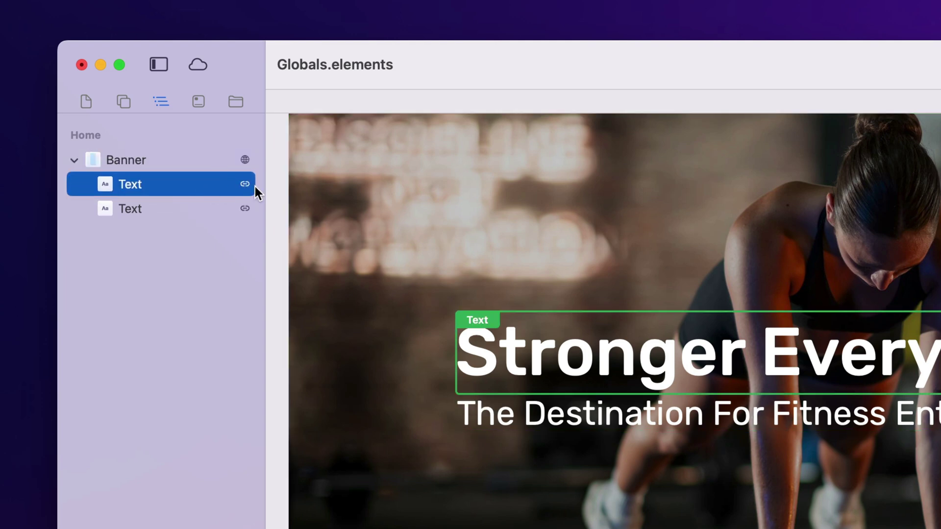
left_click(210, 204)
left_click(199, 180)
left_click(162, 158)
left_click(75, 160)
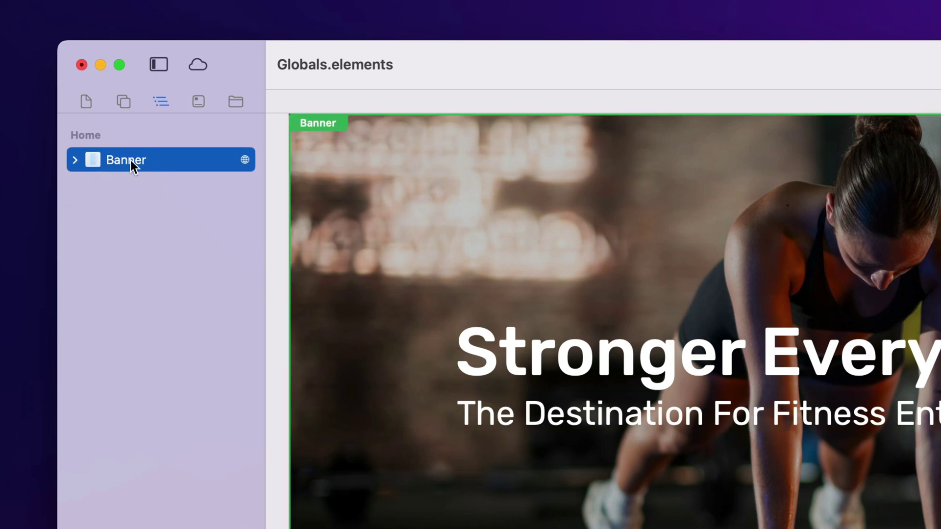
left_click(78, 160)
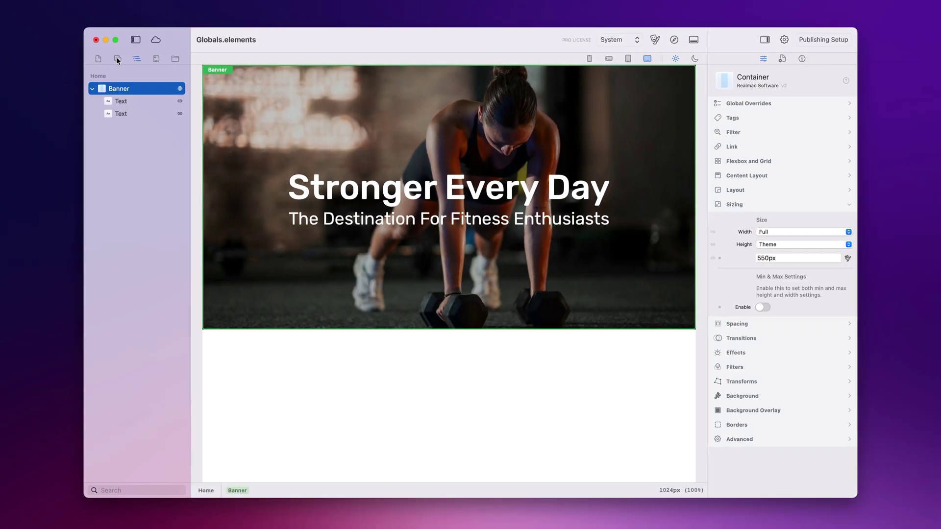
Step: Find the Banner under Globals in the component library, then return to the page list
left_click(123, 102)
scroll(150, 142, "down", 4)
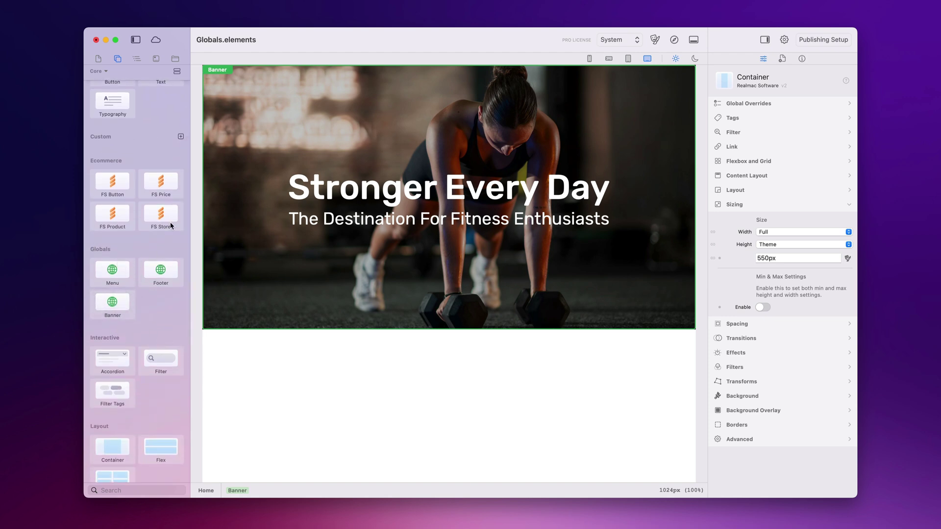
scroll(157, 214, "up", 2)
left_click(98, 59)
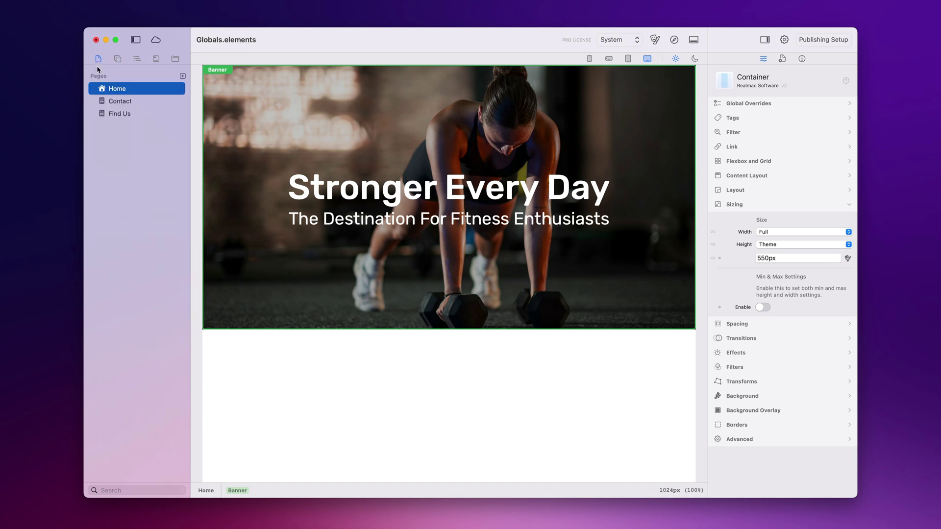
Step: Place the global Banner from the component library onto the Contact page
left_click(137, 100)
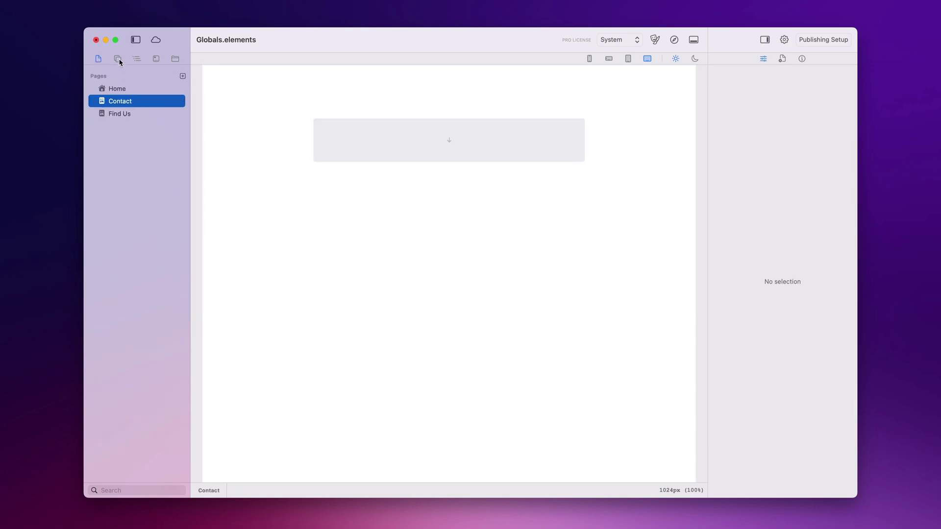
left_click(118, 59)
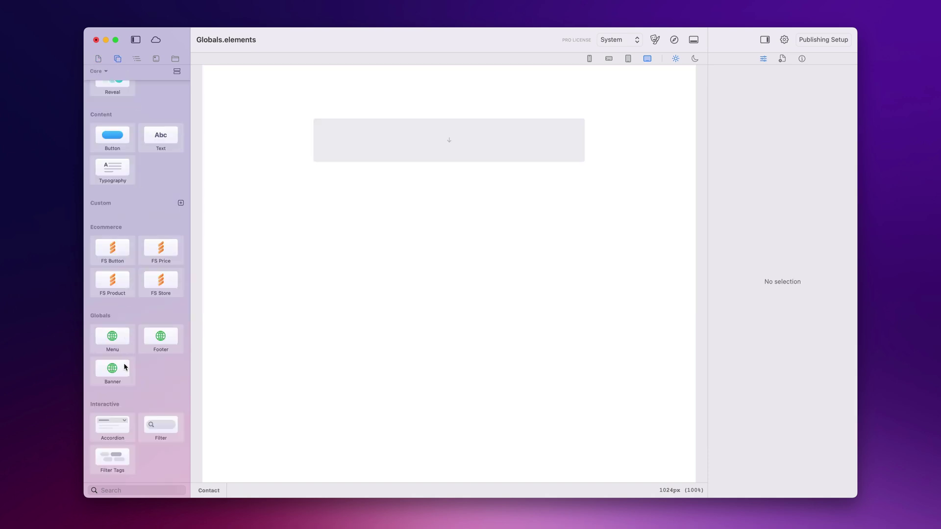
left_click_drag(114, 369, 483, 151)
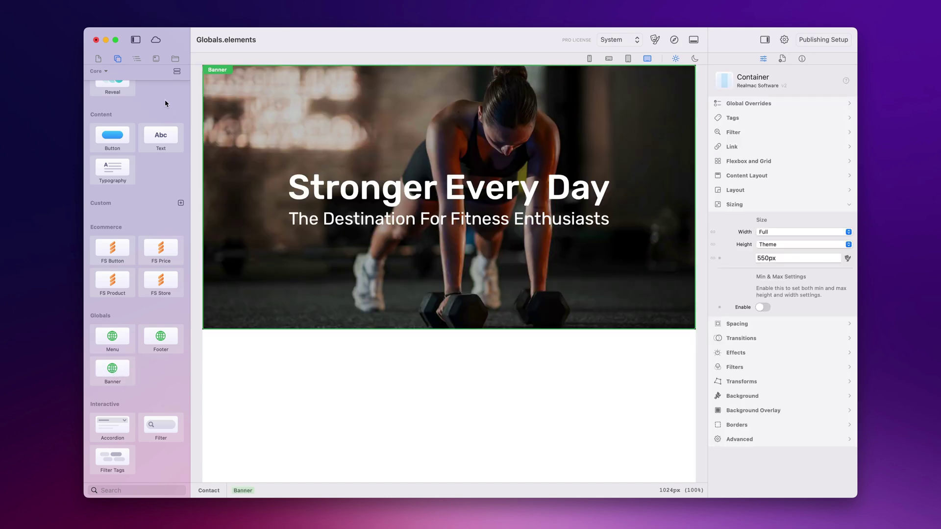
Step: Place the global Banner onto the Find Us page as well
left_click(98, 59)
key("Down")
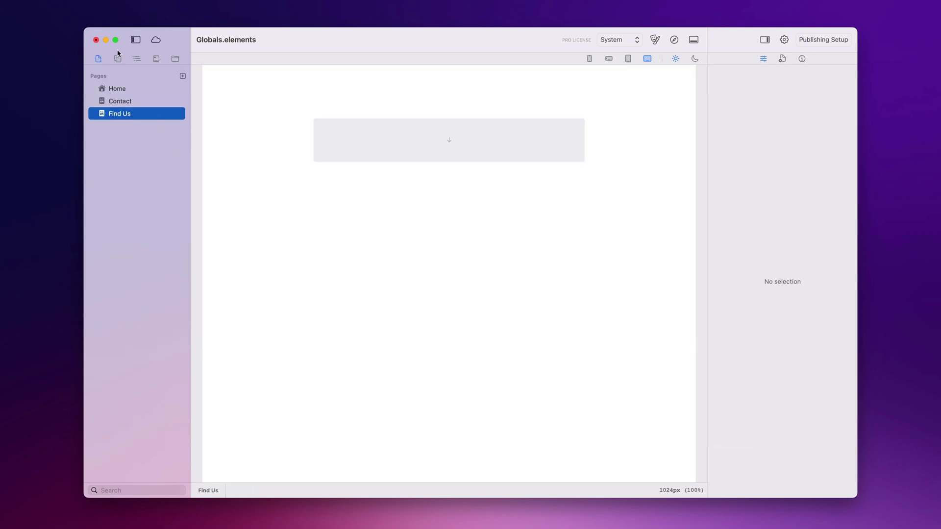
left_click(117, 58)
left_click_drag(122, 366, 388, 168)
Step: Compare the Home, Contact and Find Us pages to confirm they share the banner
left_click(98, 58)
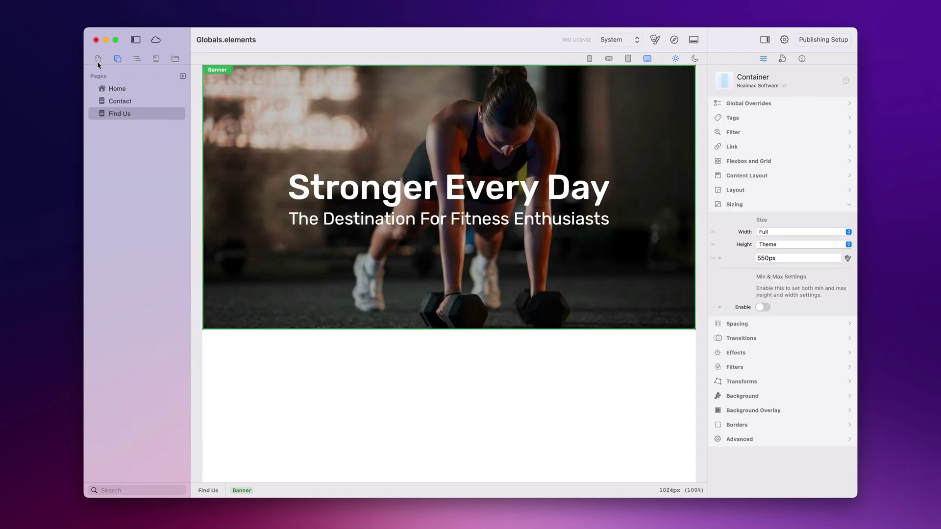
left_click(128, 86)
left_click(130, 101)
left_click(132, 114)
left_click(131, 102)
left_click(127, 92)
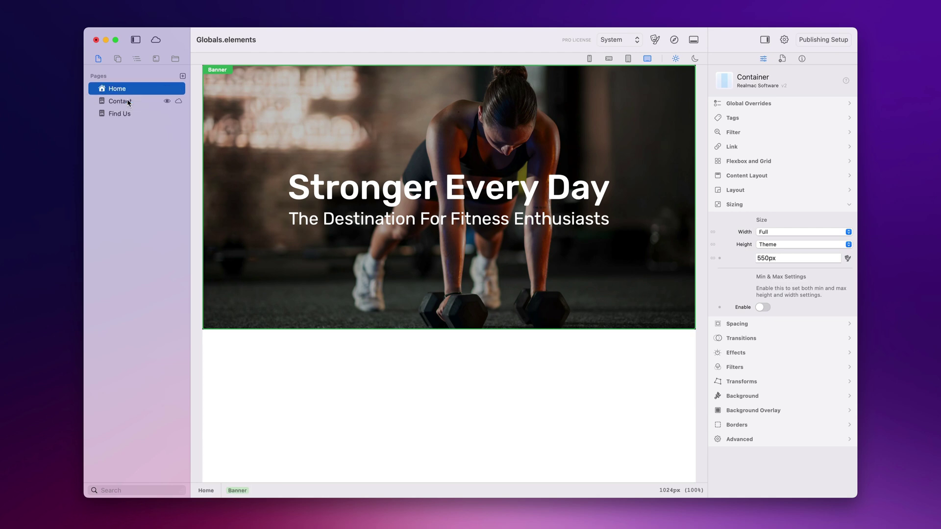
Step: On the Contact page, expand the Banner's Background settings showing position Center and size Cover
left_click(129, 101)
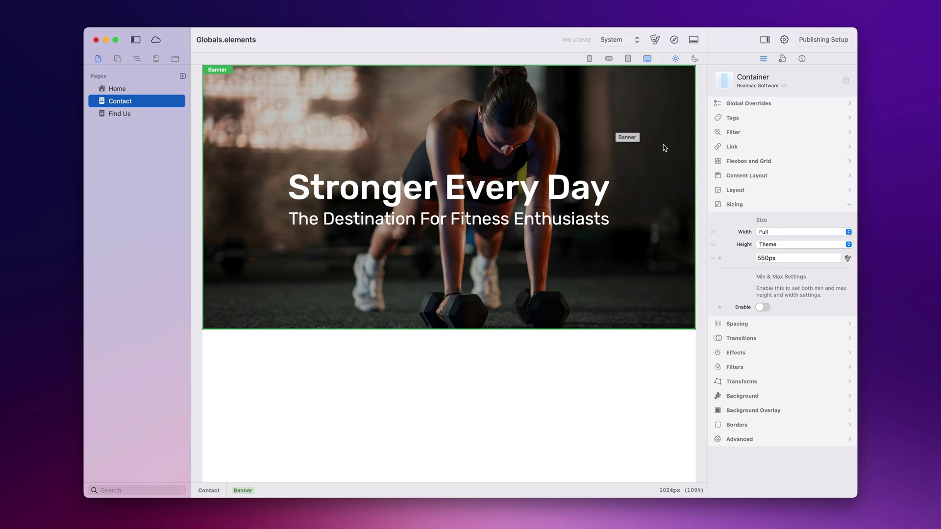
left_click(137, 60)
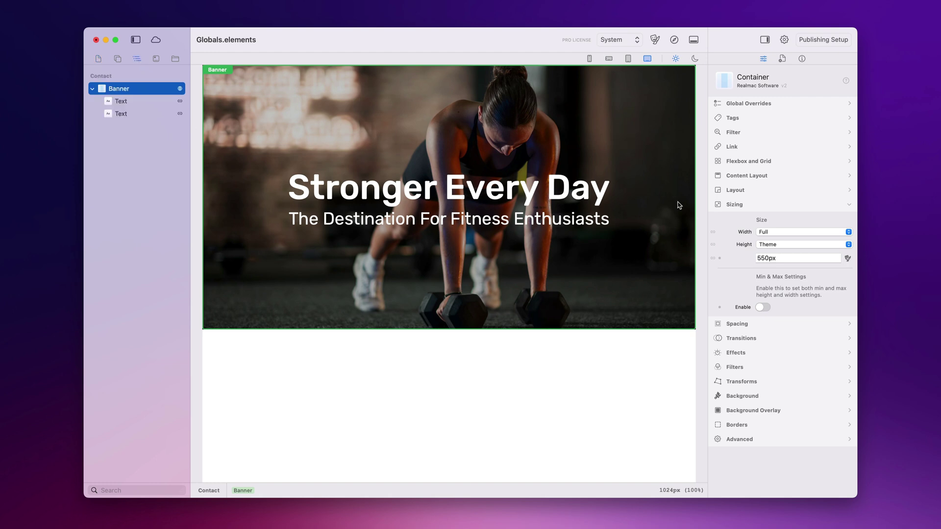
left_click(742, 396)
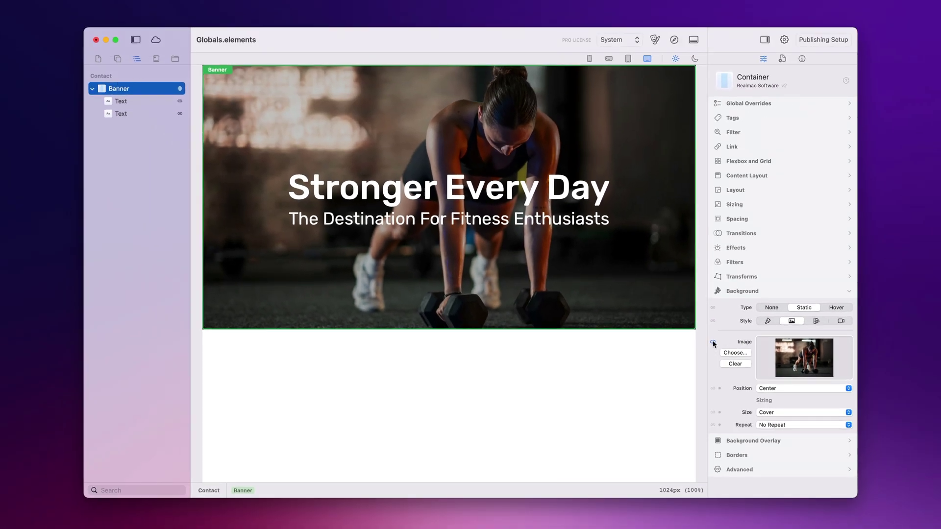
Step: Set the Contact banner's background image to outside-running.jpg from the gym resources folder
left_click(174, 58)
left_click(90, 140)
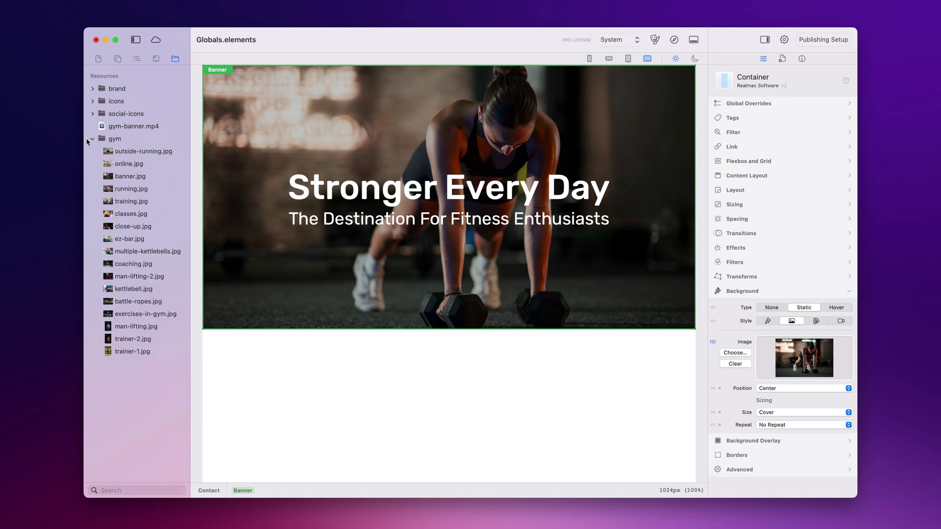
left_click_drag(125, 154, 811, 365)
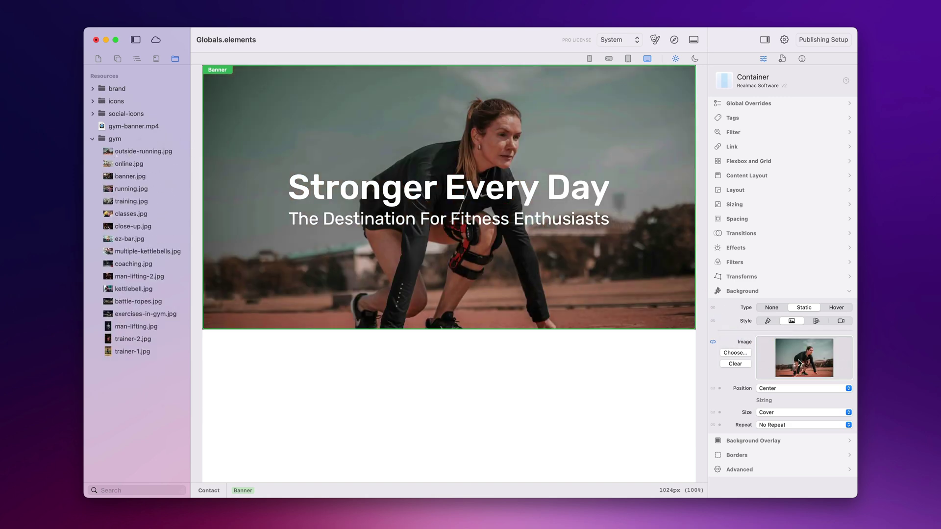
Step: Compare Home, Contact and Find Us banners to confirm only Contact shows the runner photo
left_click(97, 58)
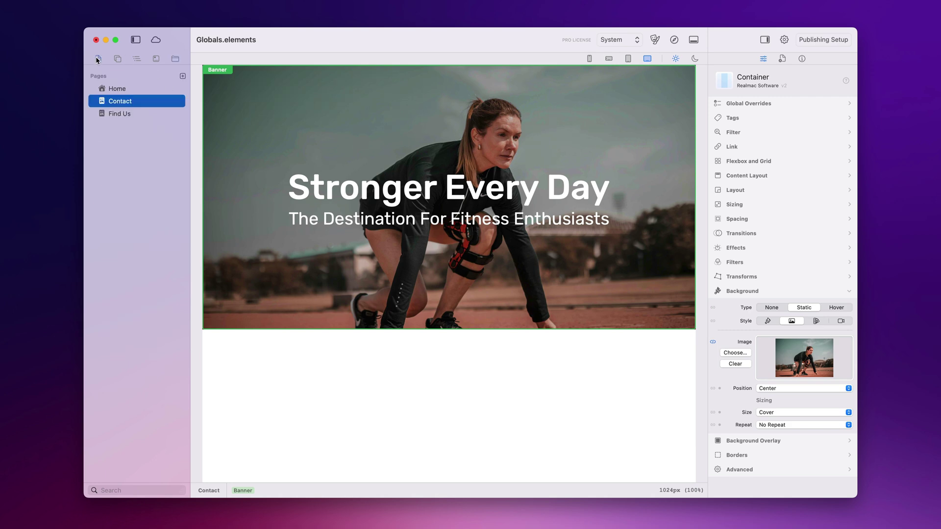
left_click(126, 91)
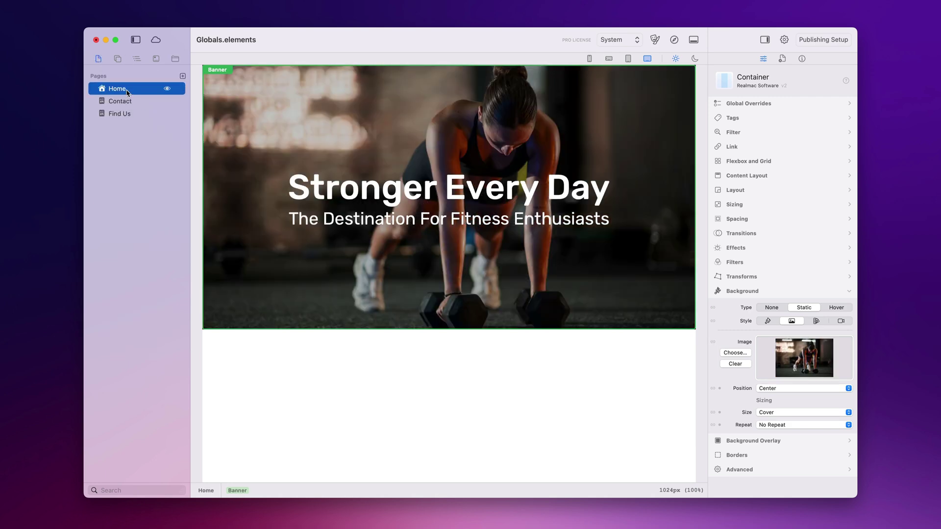
left_click(118, 101)
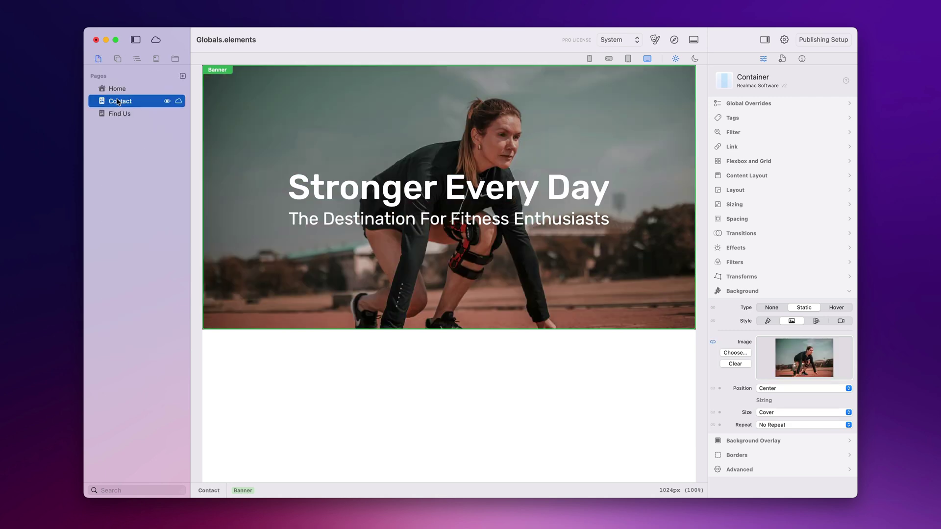
left_click(128, 115)
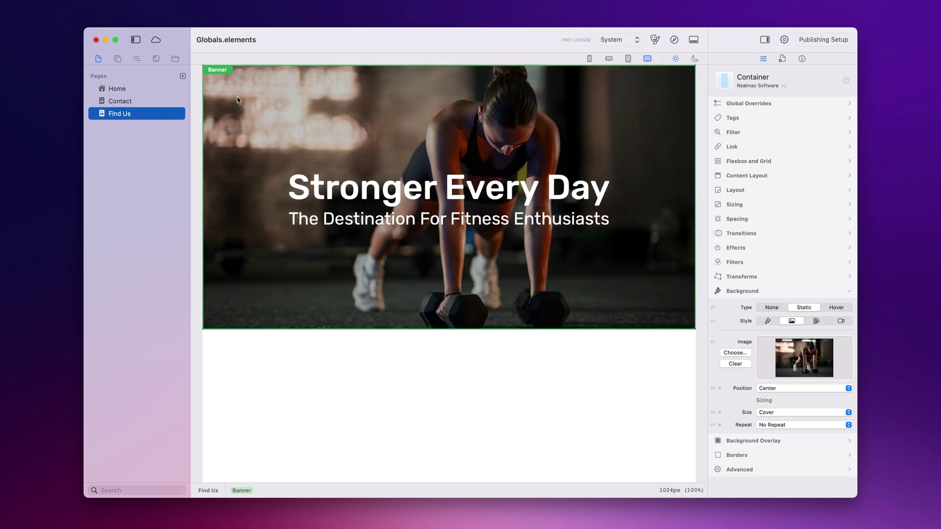
left_click(116, 90)
left_click(117, 99)
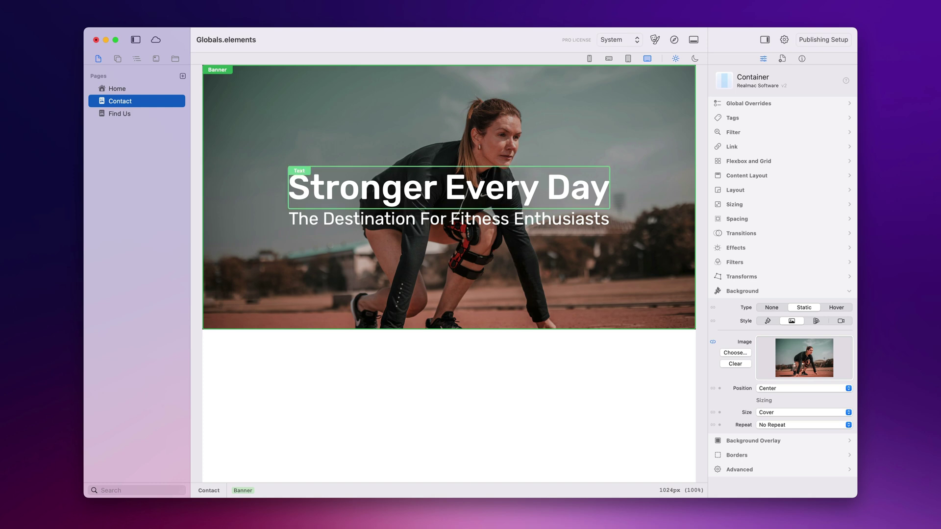
Step: Enable the heading's Text global override on Contact and change the heading to 'Contact Us'
left_click(504, 190)
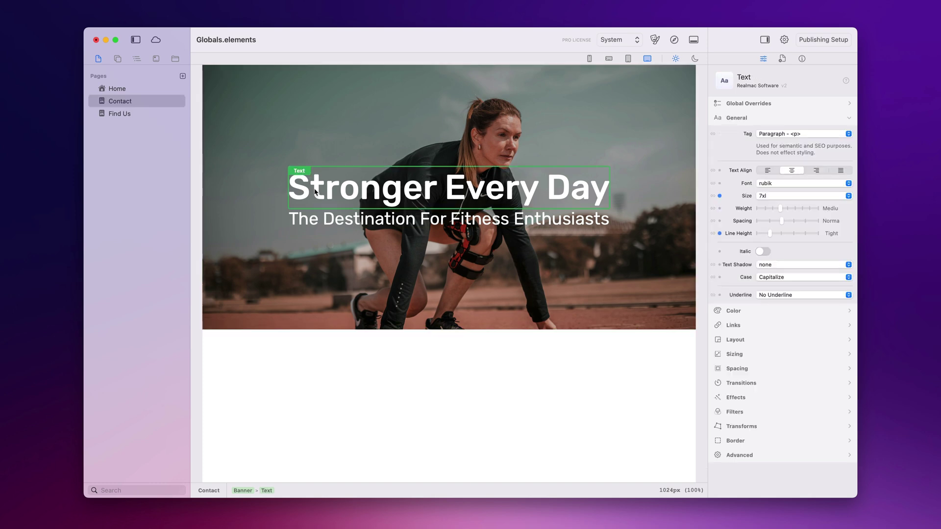
left_click(137, 58)
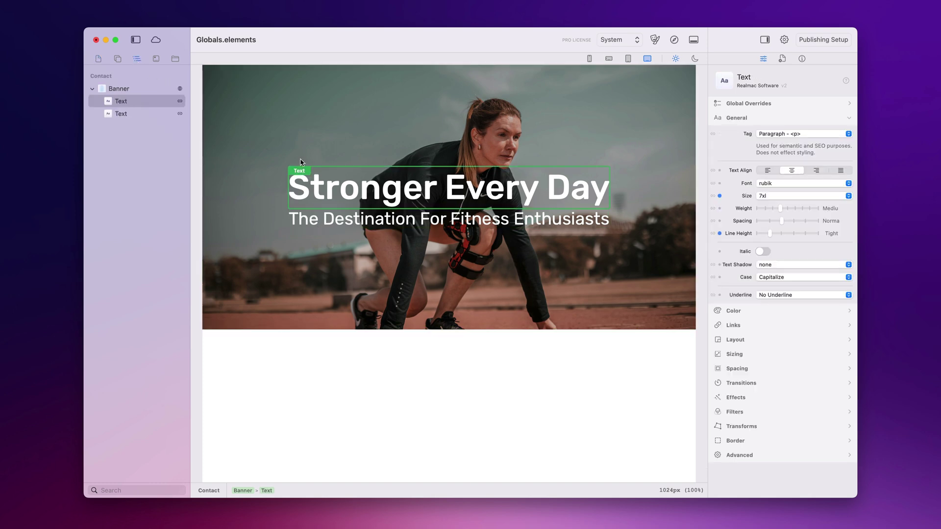
left_click(741, 104)
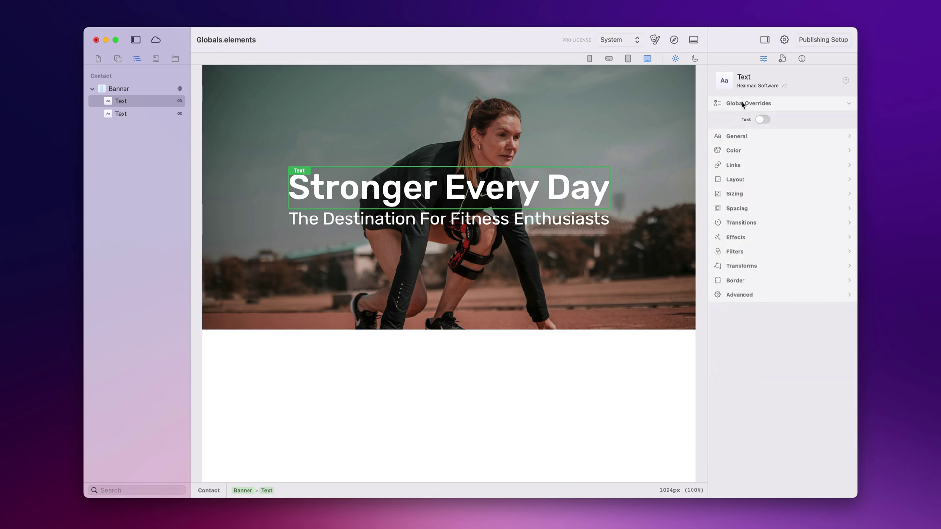
left_click(760, 119)
double_click(485, 196)
key("super+a")
type("Con")
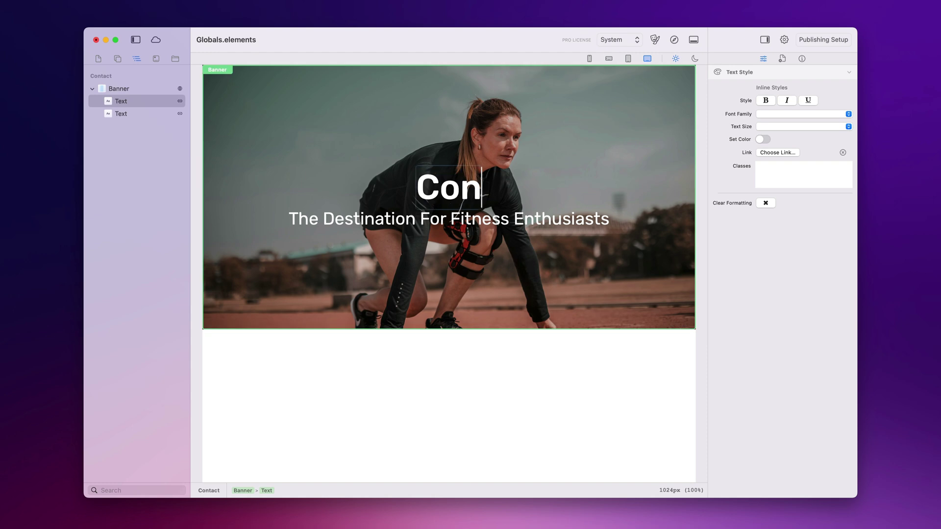
type("tact Us")
left_click(547, 226)
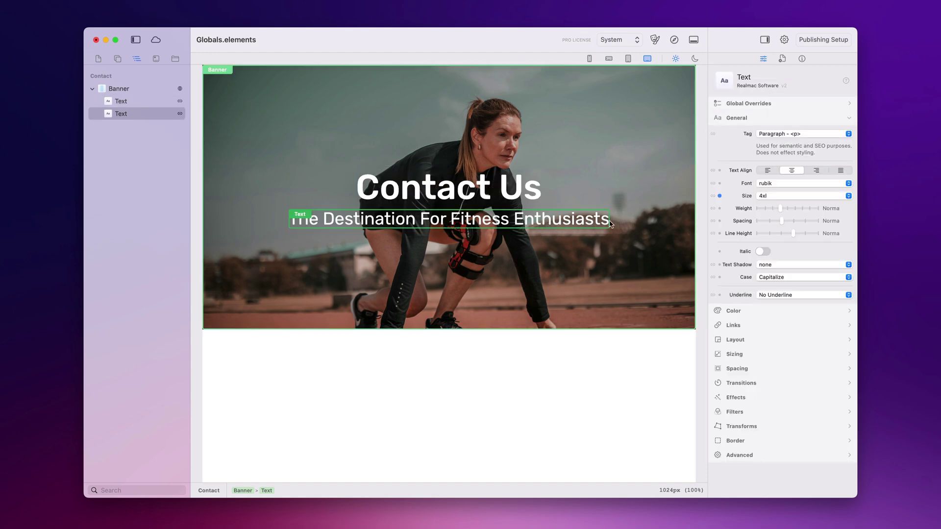
Step: Override the Contact banner subtitle text to read 'Email Or Phone Us'
left_click(740, 105)
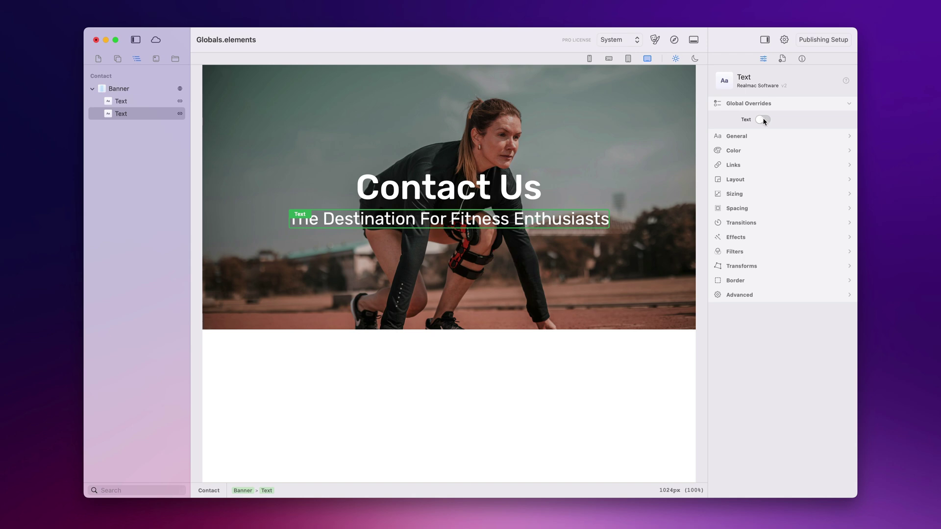
double_click(441, 224)
key("super+a")
type("E")
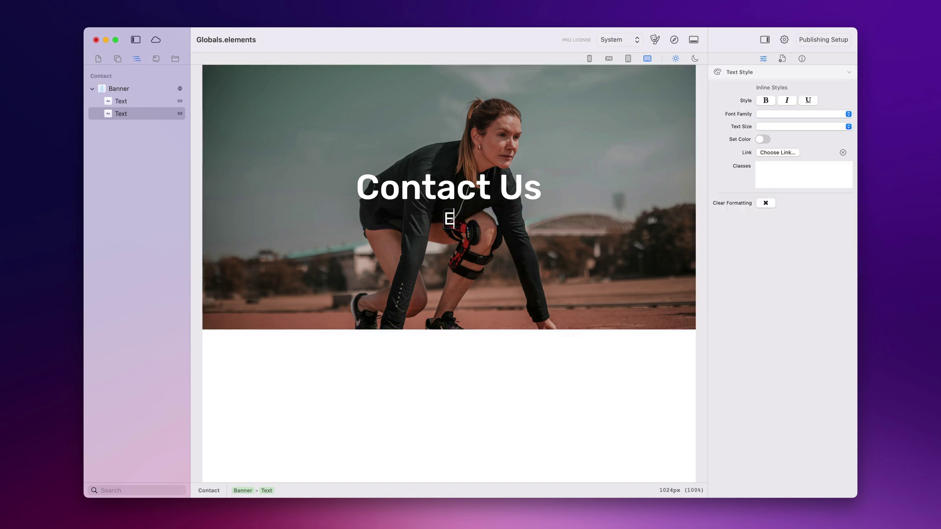
type("mail Or Phone Us")
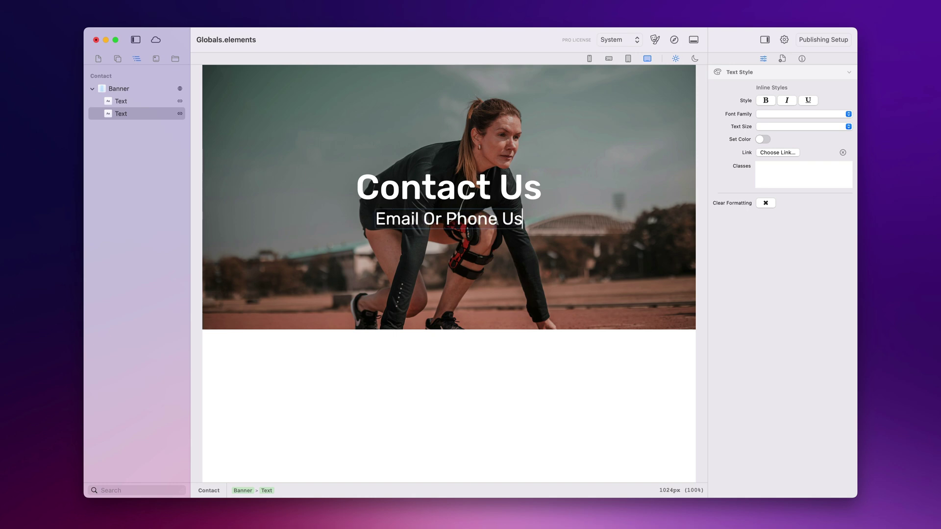
left_click(447, 267)
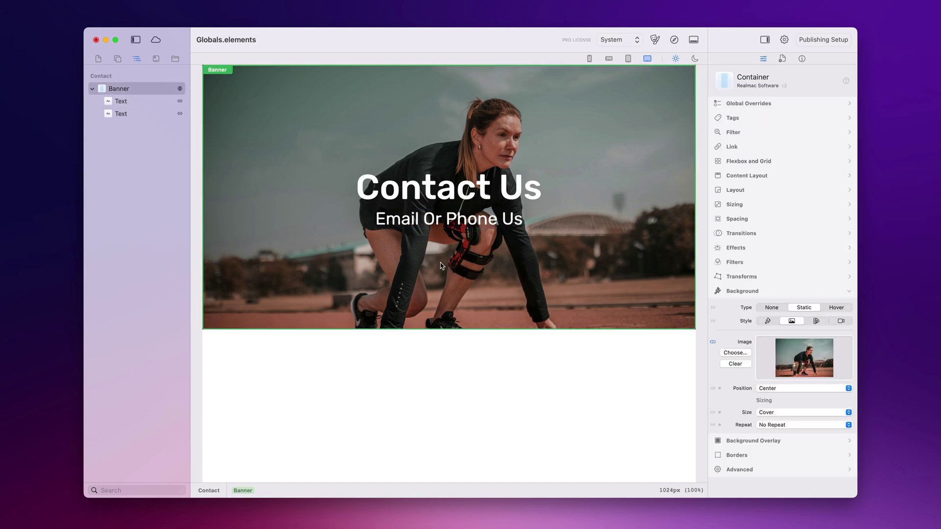
Step: Compare the pages to confirm Home keeps its original heading and subtitle
left_click(99, 59)
left_click(126, 92)
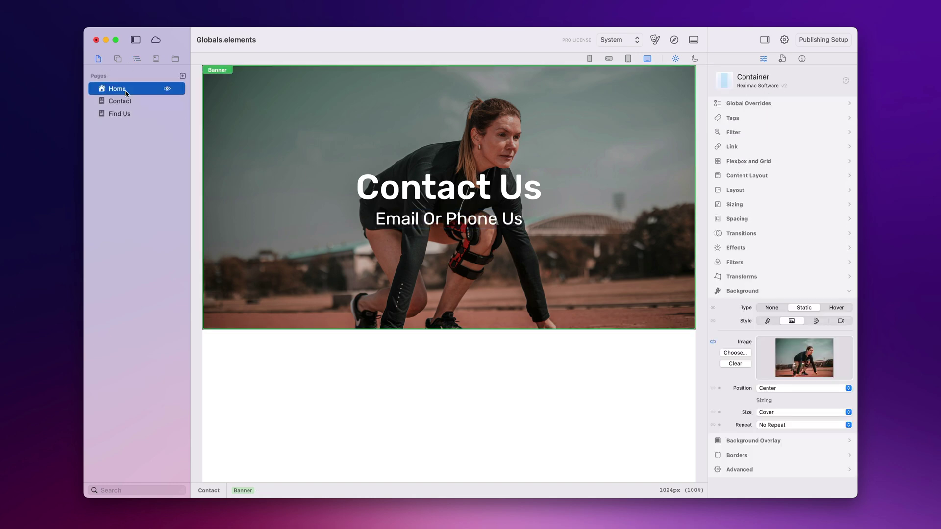
left_click(126, 102)
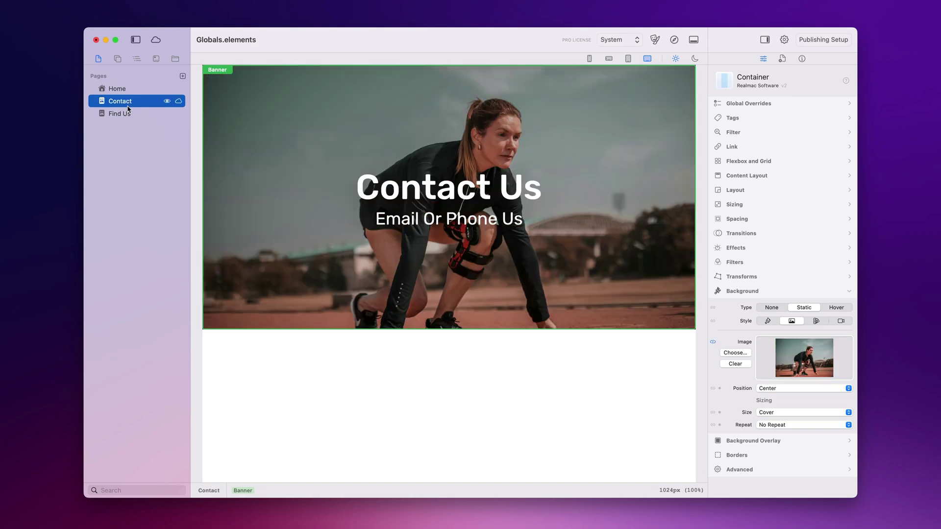
left_click(127, 112)
left_click(123, 101)
left_click(123, 92)
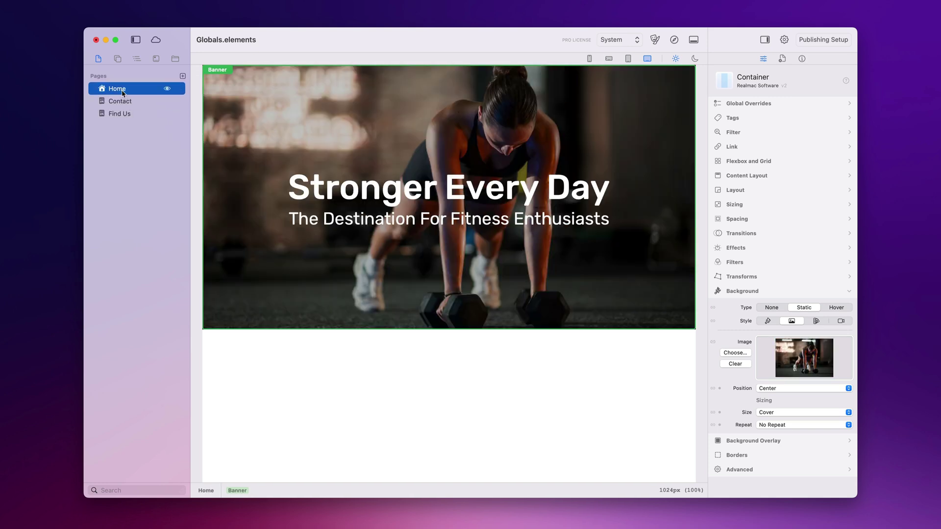
key("Down")
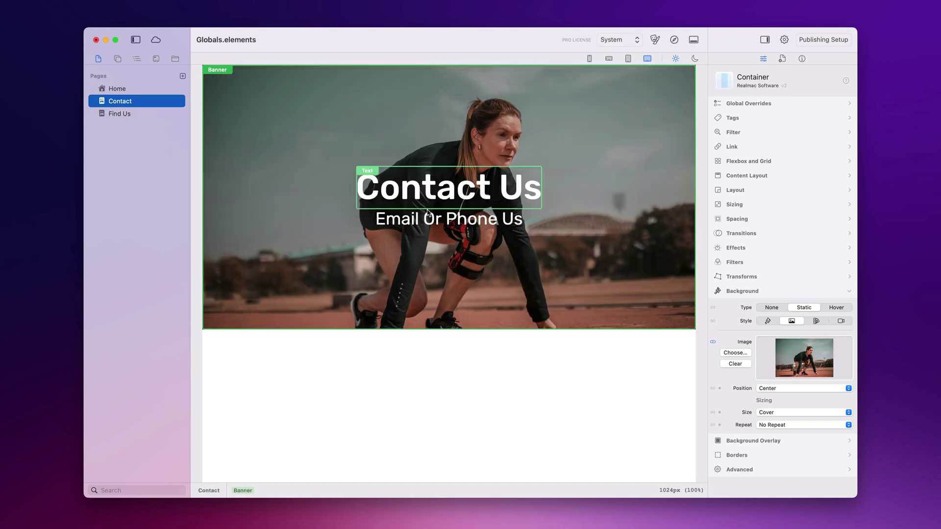
Step: Give the Contact Us heading the andada font at size 9xl
left_click(576, 134)
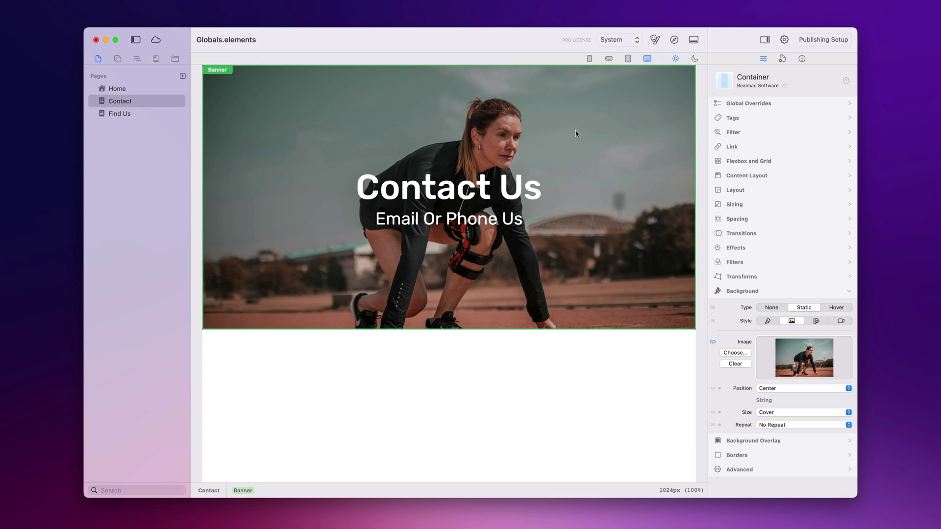
left_click(509, 191)
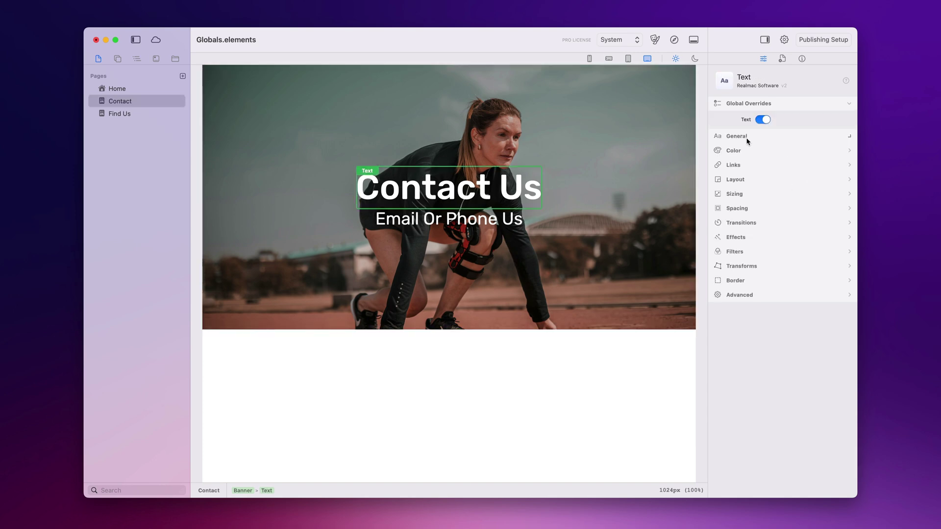
left_click(747, 138)
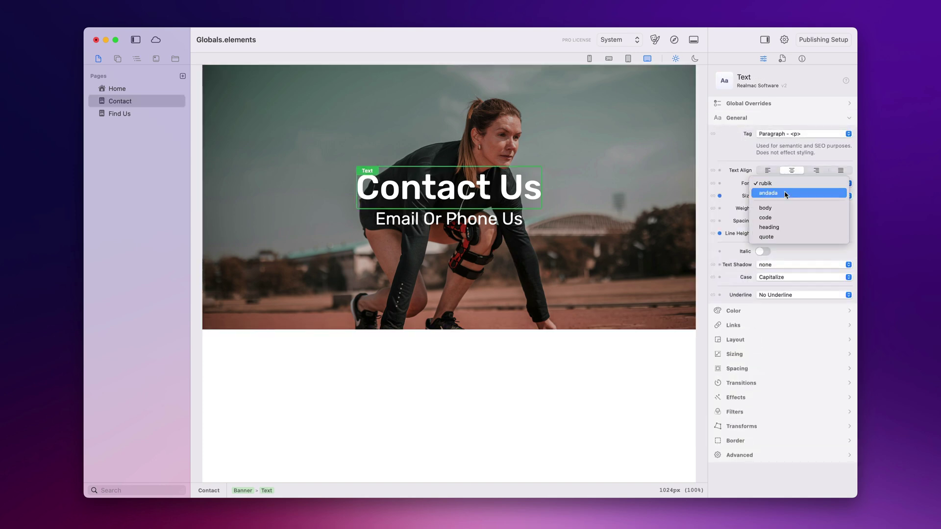
left_click(767, 192)
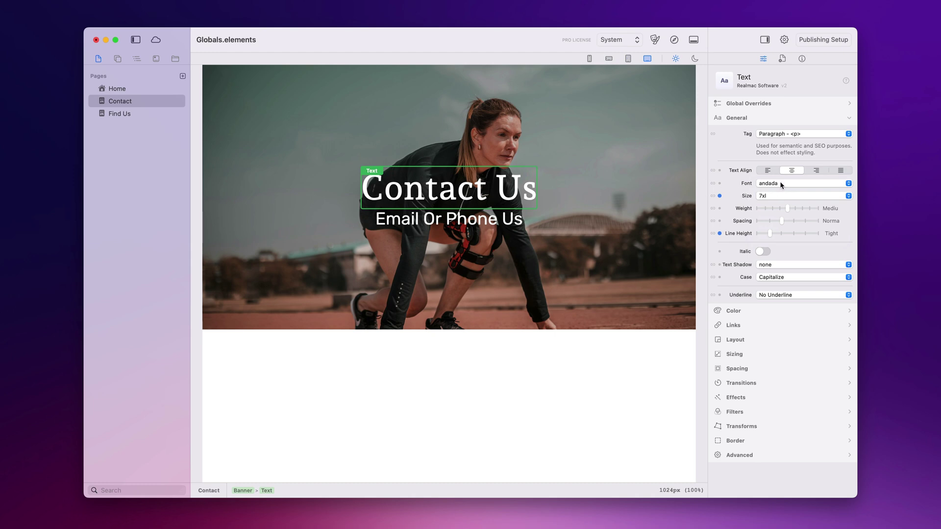
left_click(786, 194)
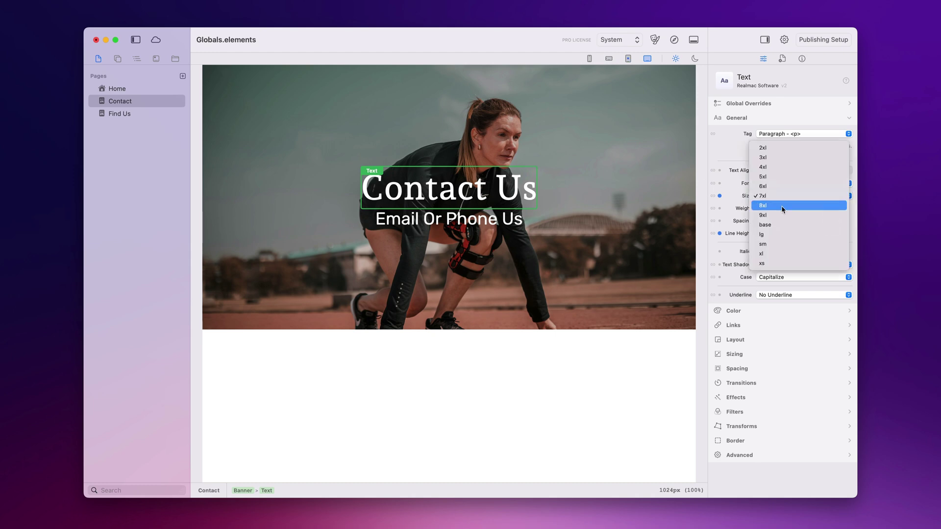
left_click(782, 215)
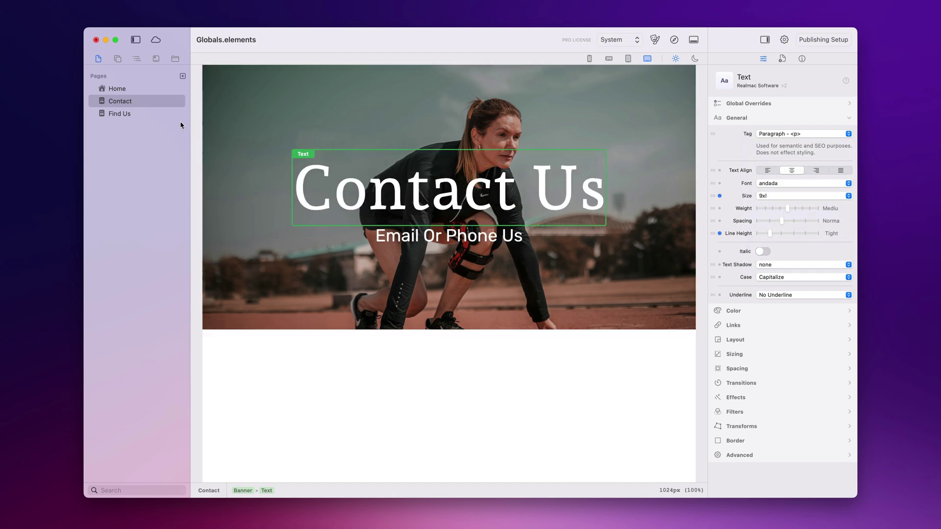
left_click(135, 91)
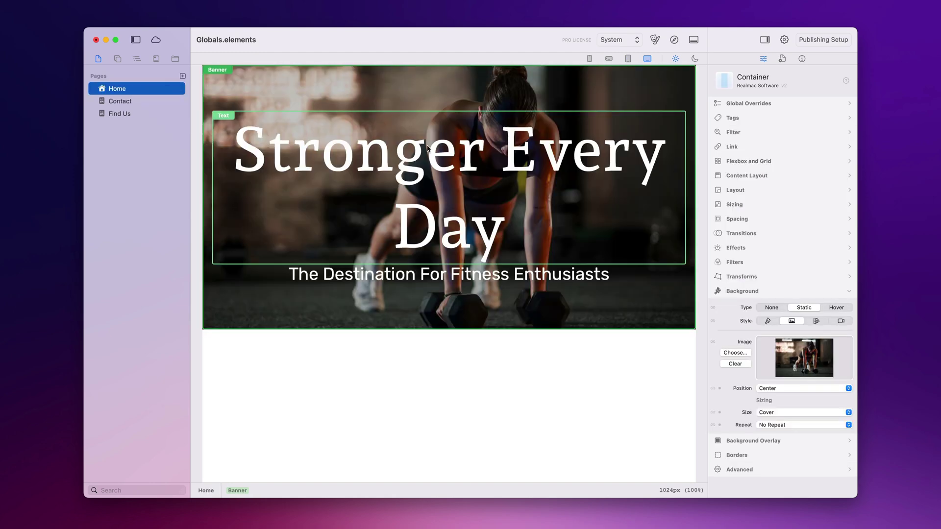
Step: Shrink the Home heading to 6xl and switch its font from andada to rubik
left_click(427, 148)
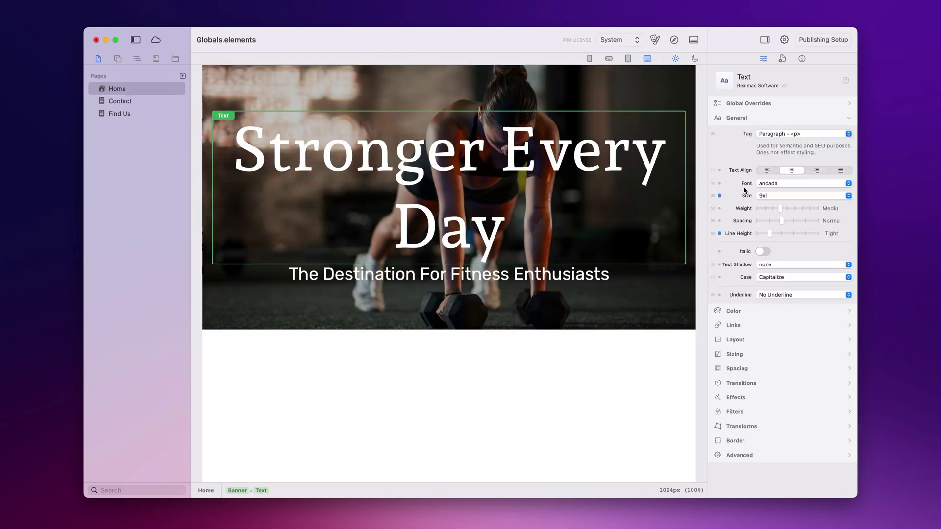
left_click(781, 198)
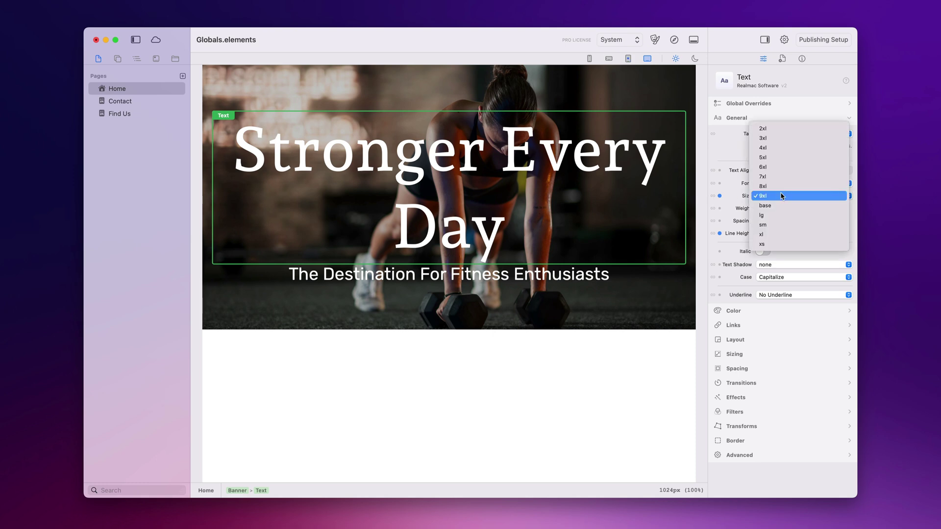
left_click(785, 168)
left_click(122, 101)
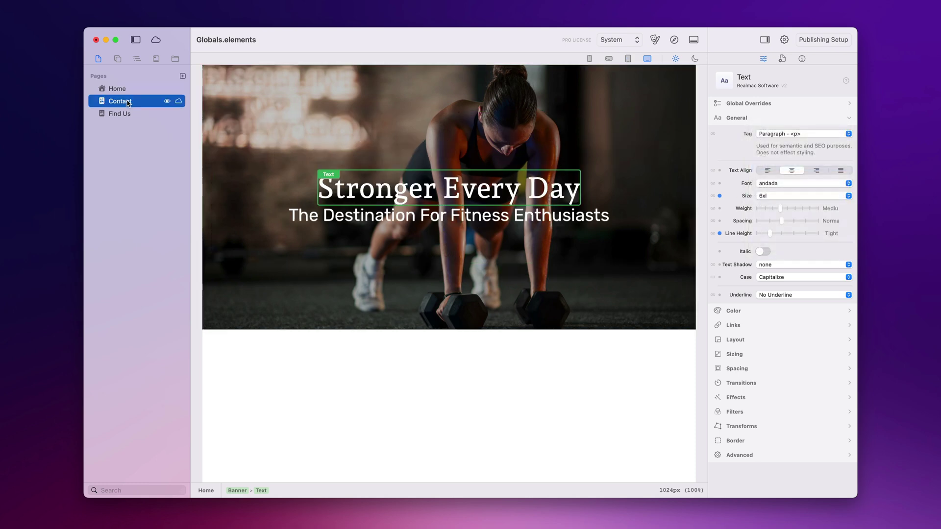
left_click(126, 89)
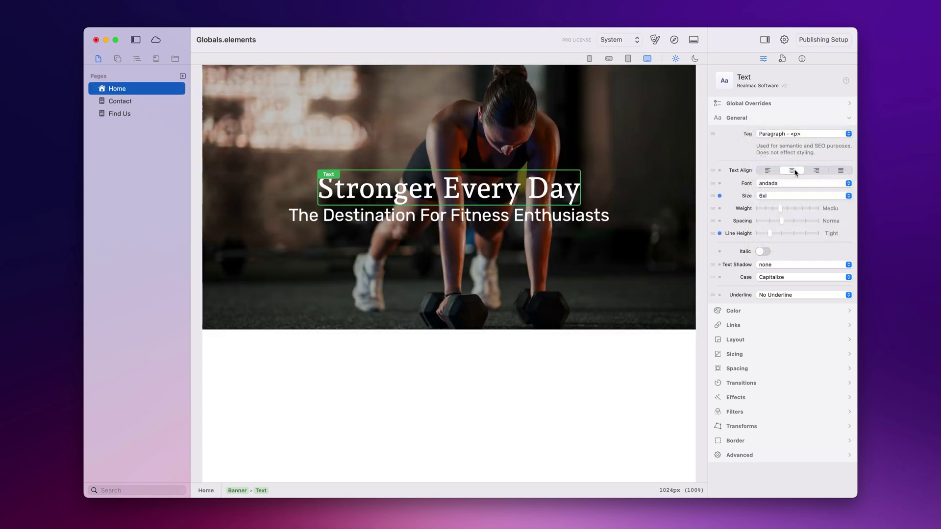
left_click(798, 180)
left_click(798, 175)
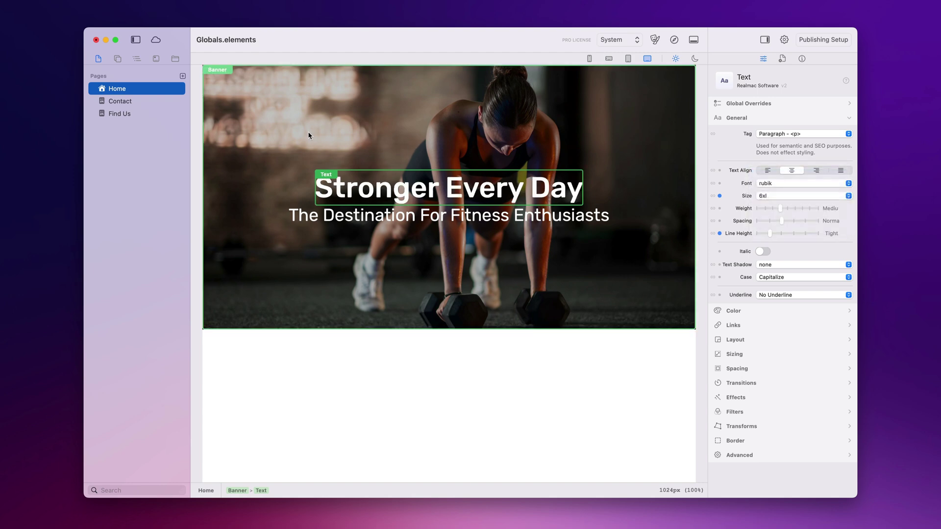
Step: Add a Button component from the Components library into the banner below the subtitle
left_click(117, 59)
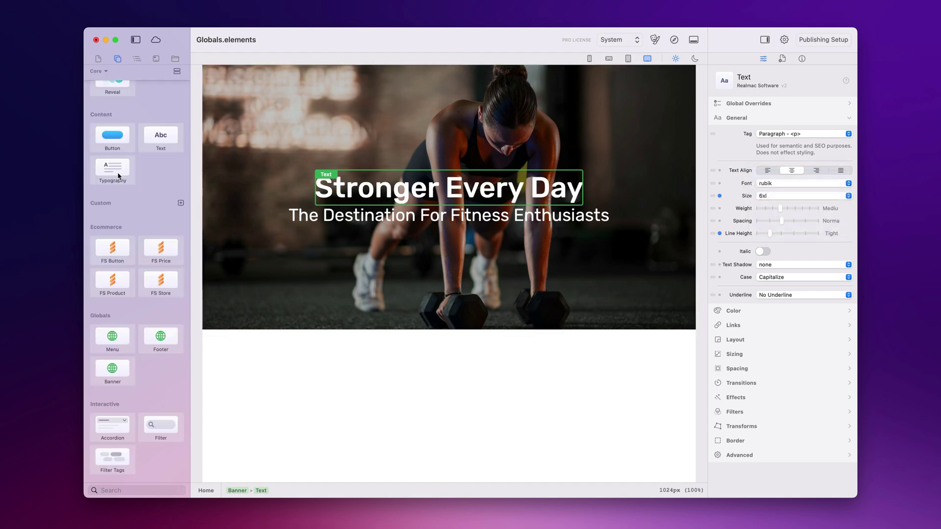
scroll(125, 183, "up", 2)
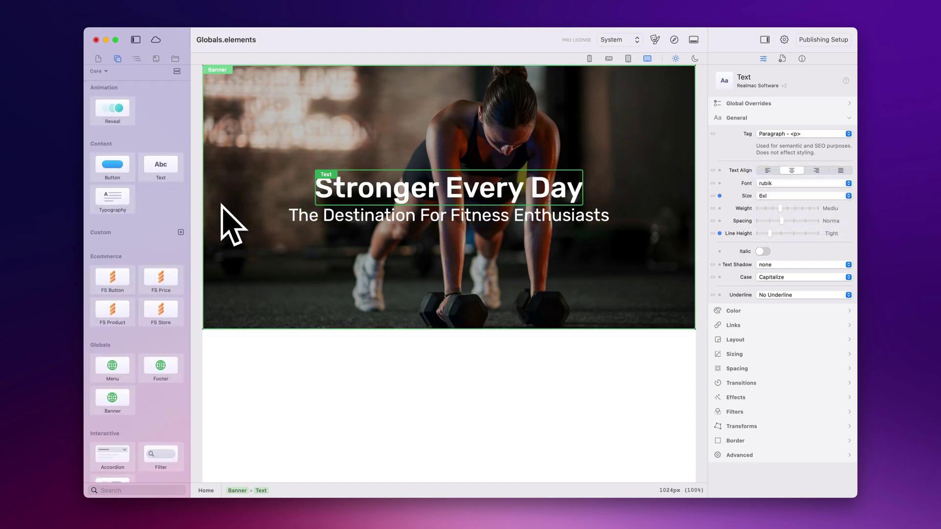
left_click_drag(119, 171, 512, 237)
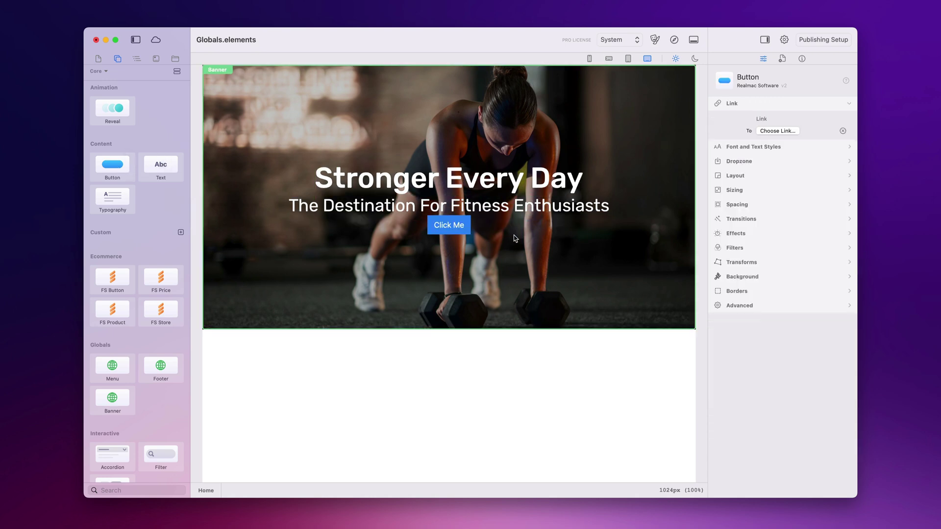
Step: Check that the new Click Me button appears on the Contact page, then return to Home
left_click(99, 58)
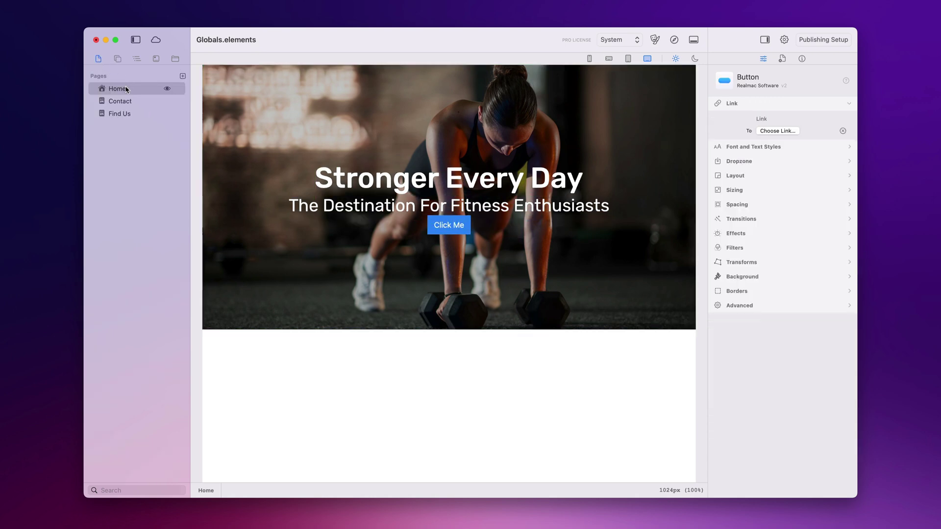
left_click(127, 101)
left_click(137, 114)
left_click(127, 101)
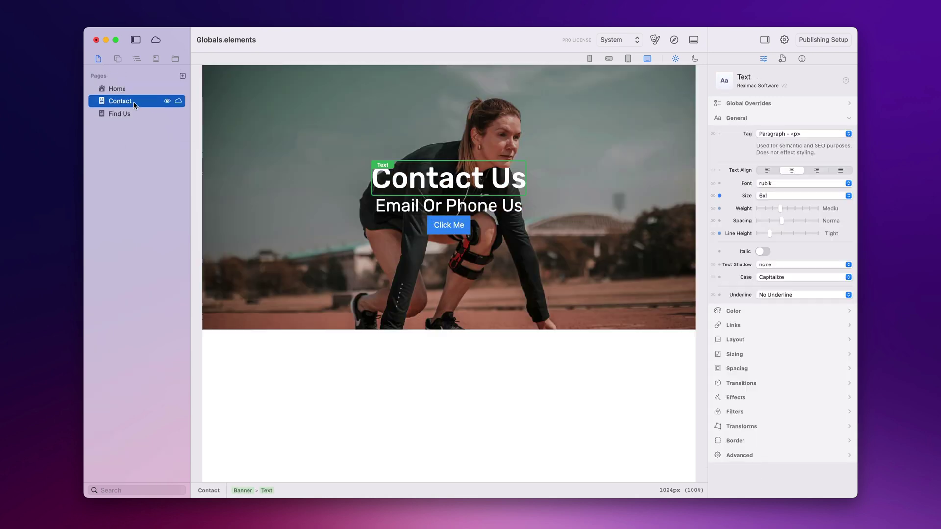
left_click(120, 88)
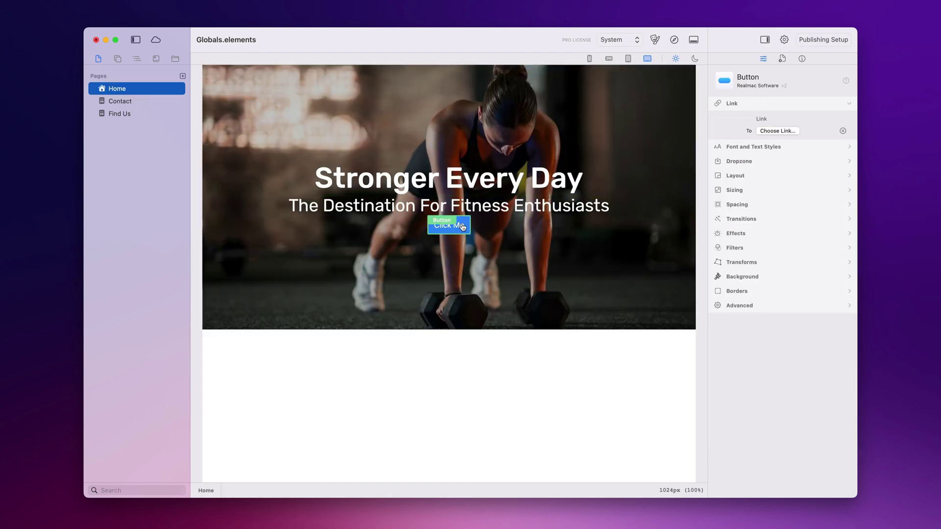
Step: Change the banner button's label from 'Click Me' to 'Contact Us'
left_click(447, 229)
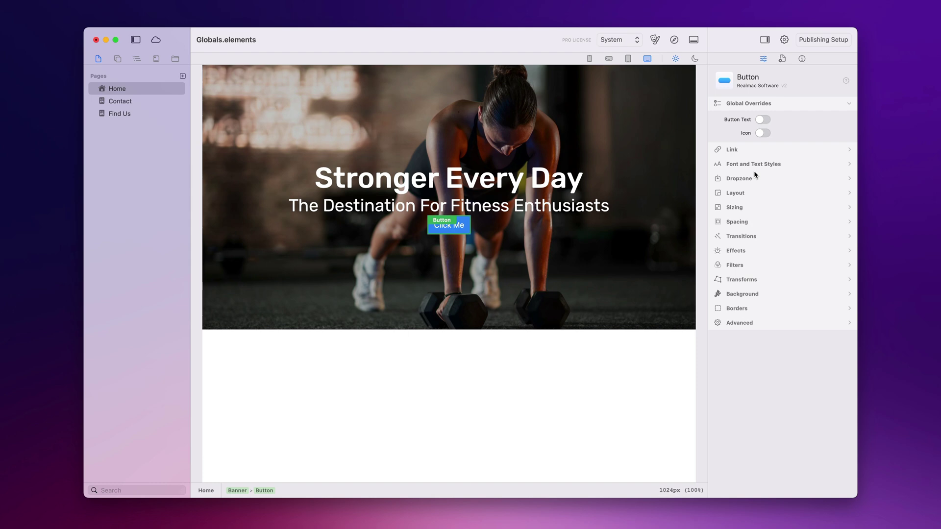
double_click(455, 228)
key("super+a")
type("Contact Us")
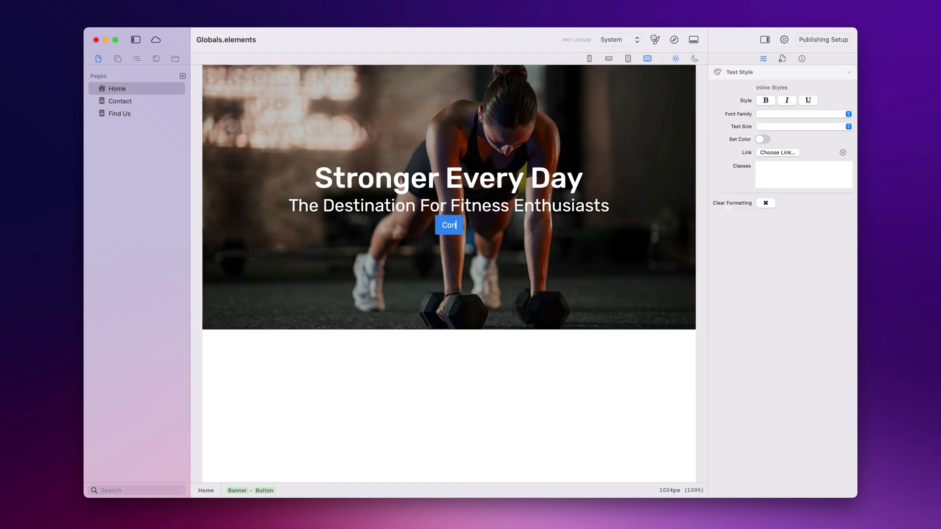
left_click(457, 246)
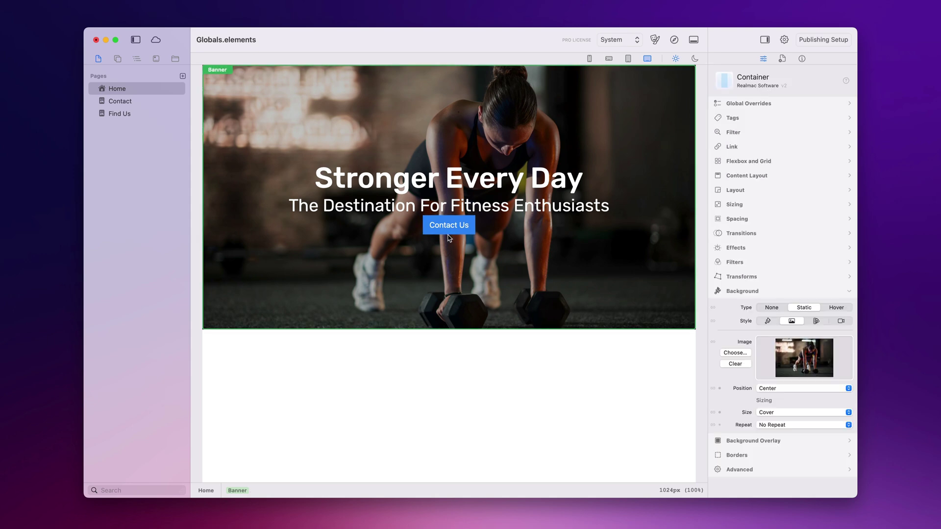
Step: Verify the Contact Us button on the Contact and Find Us pages, then view its link settings on Home
left_click(120, 102)
left_click(124, 112)
left_click(116, 89)
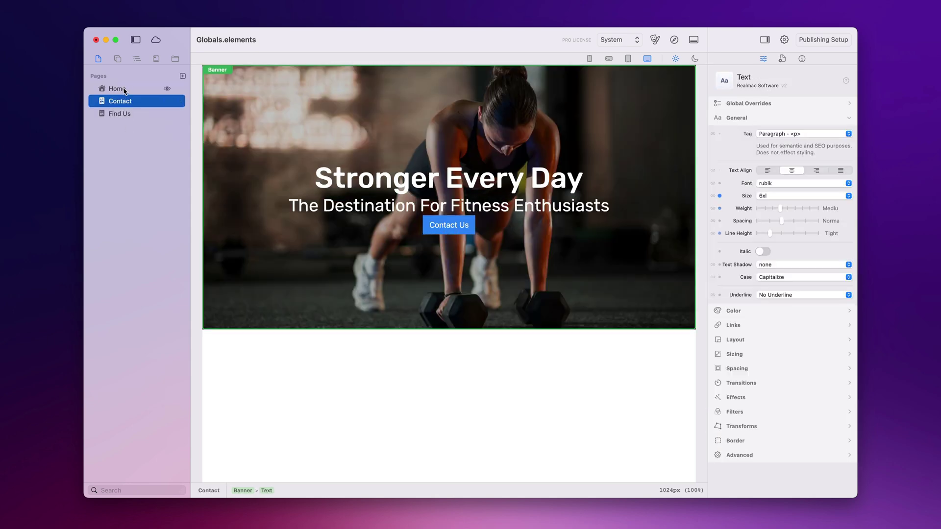
left_click(294, 230)
left_click(449, 226)
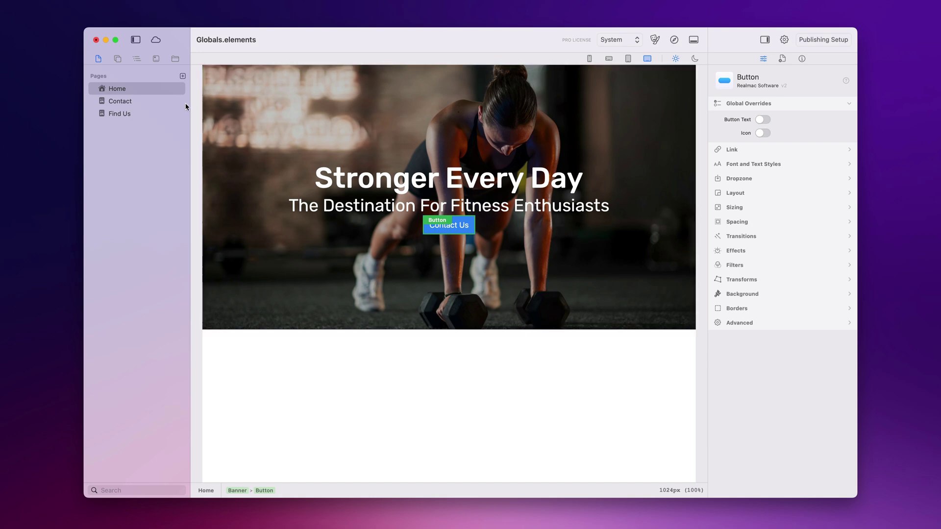
left_click(743, 150)
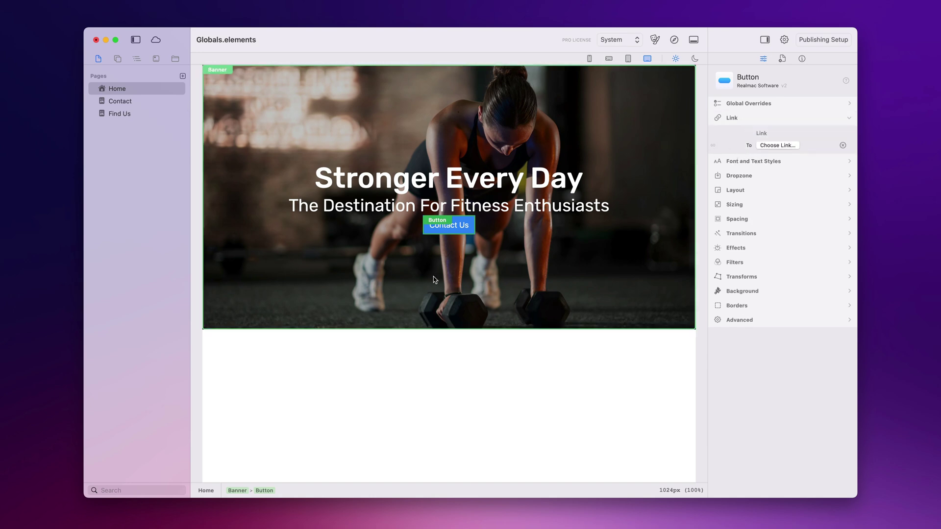